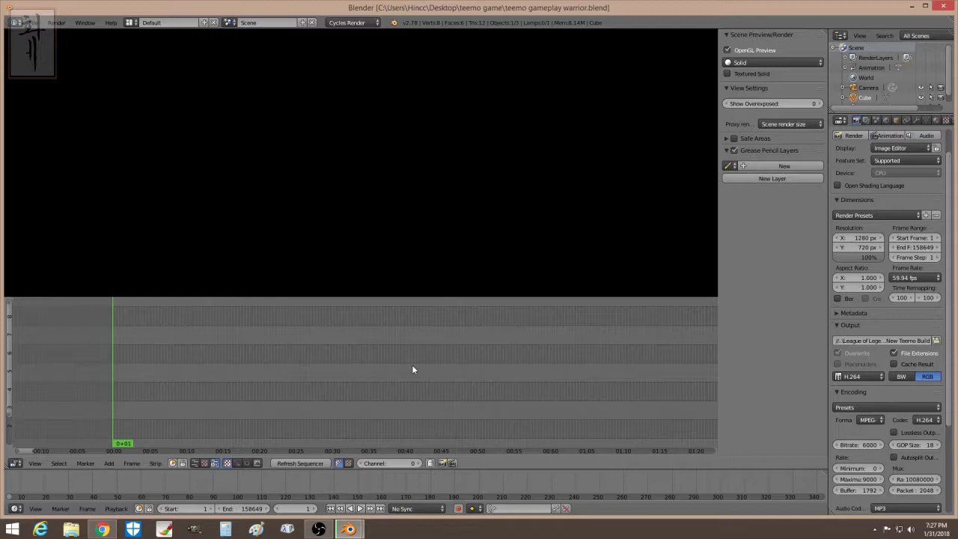
- Add 'Spring Festival of LXs (SF10) 2015 song.mp4' to the sequencer as a movie strip
click(109, 464)
click(129, 422)
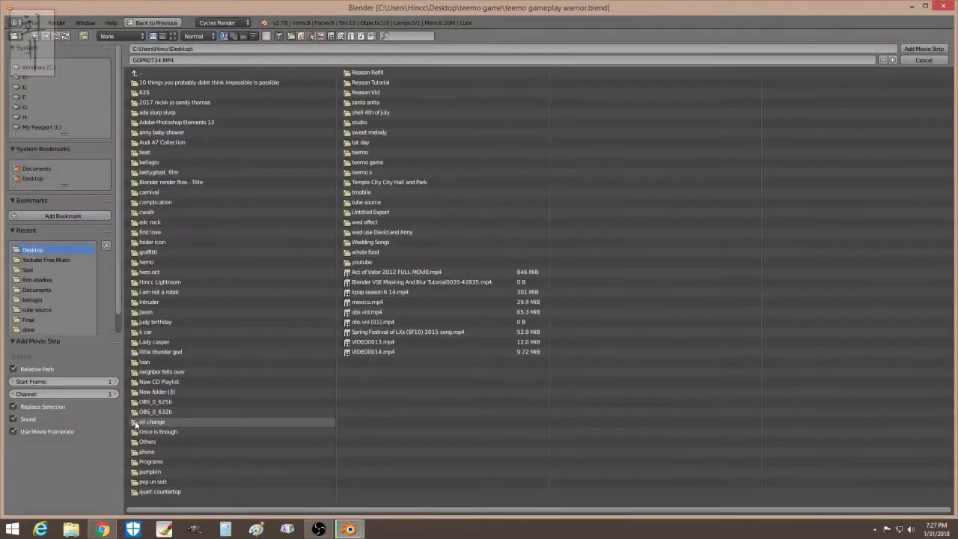
click(413, 331)
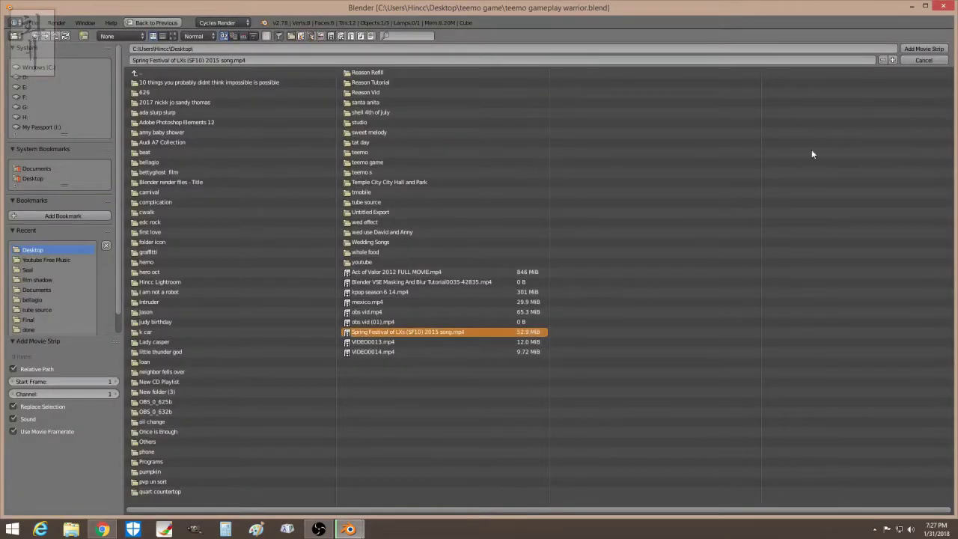
click(924, 47)
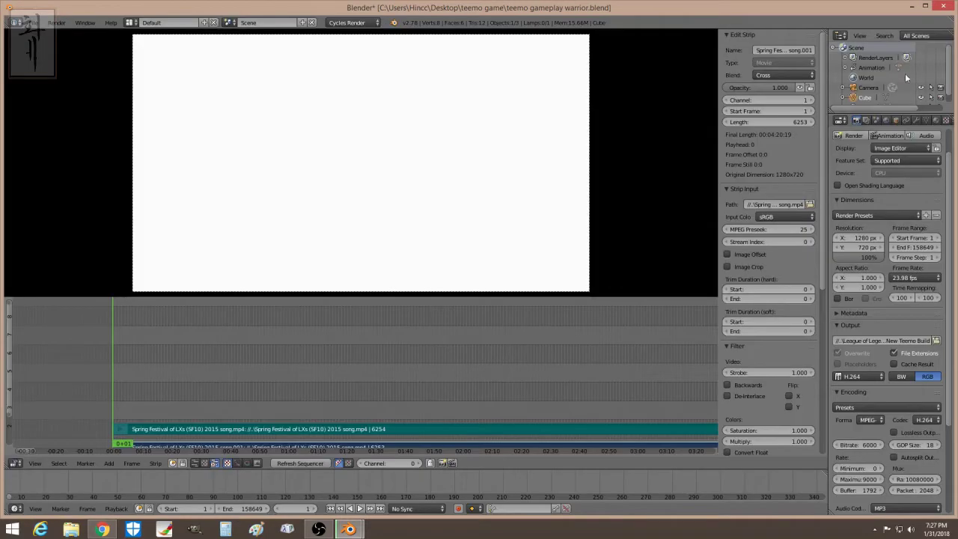
- Move the playhead to frame 477 and scroll the channels so both strips show
click(171, 397)
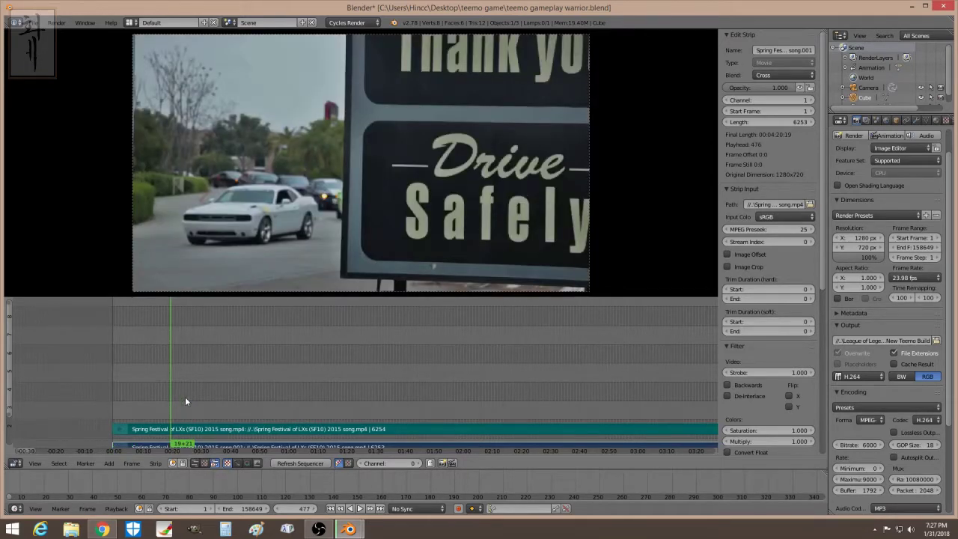
shift+scroll(15, 363, down, 2)
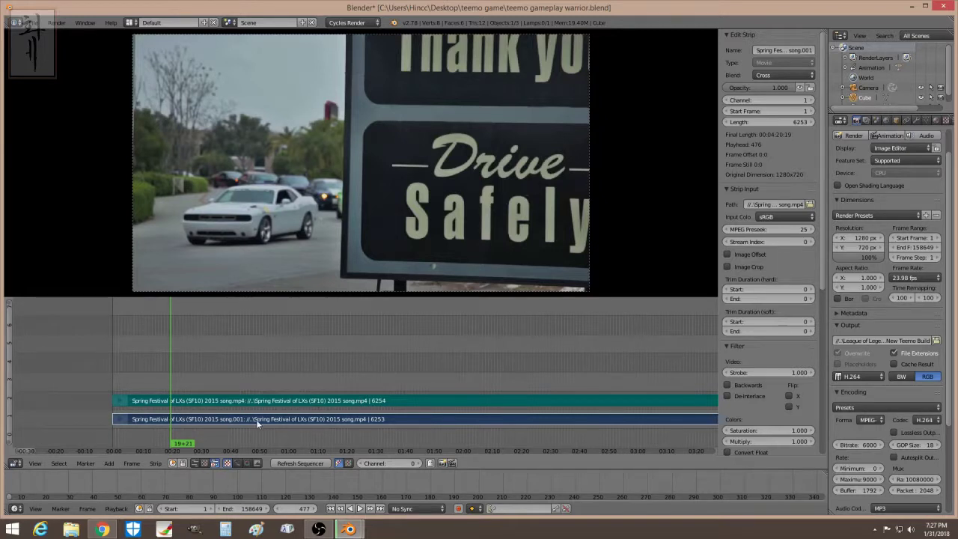
- Enable Image Offset on the movie strip and set its X offset to 31
click(744, 255)
mouse_move(747, 268)
mouse_down()
mouse_move(809, 268)
mouse_move(734, 268)
mouse_move(774, 268)
mouse_move(752, 271)
mouse_up()
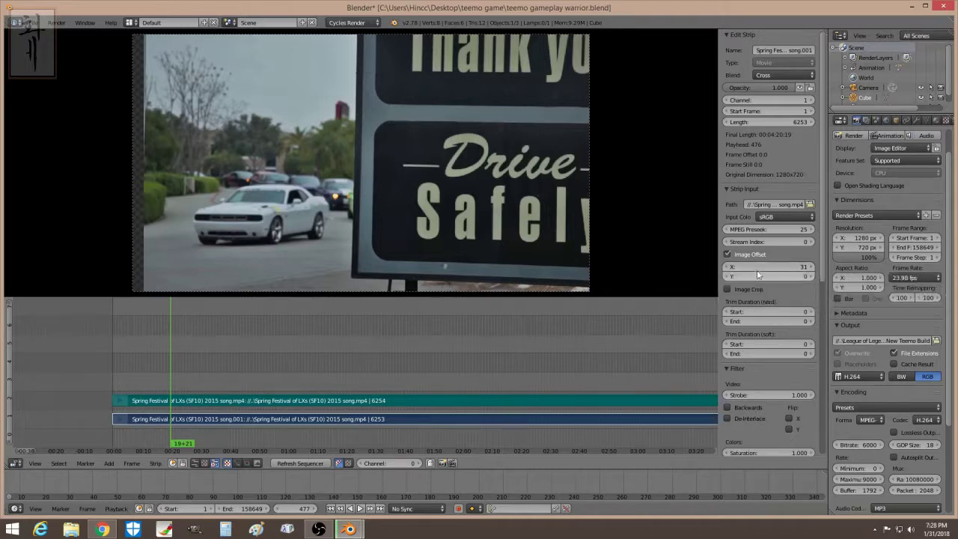
- Lower the movie strip's Image Offset X from 31 to -2
drag(760, 267, 733, 266)
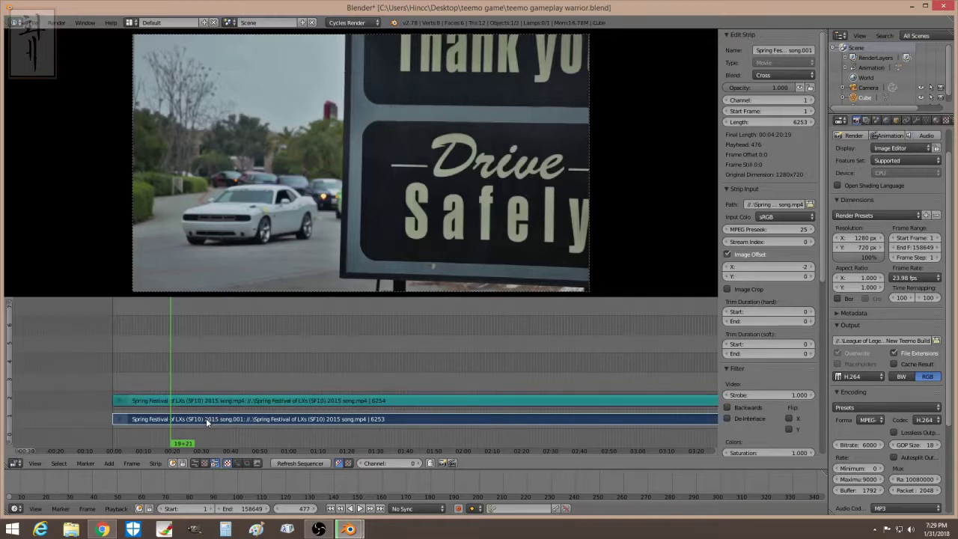
- Add an Adjustment Layer strip at frame 477 and mute the channel-1 movie strip
click(108, 463)
mouse_move(131, 392)
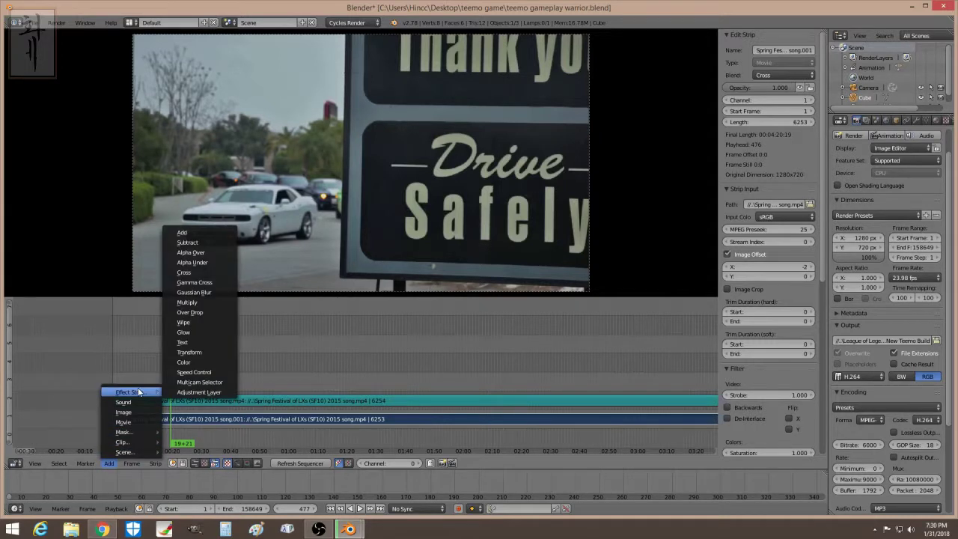
click(189, 392)
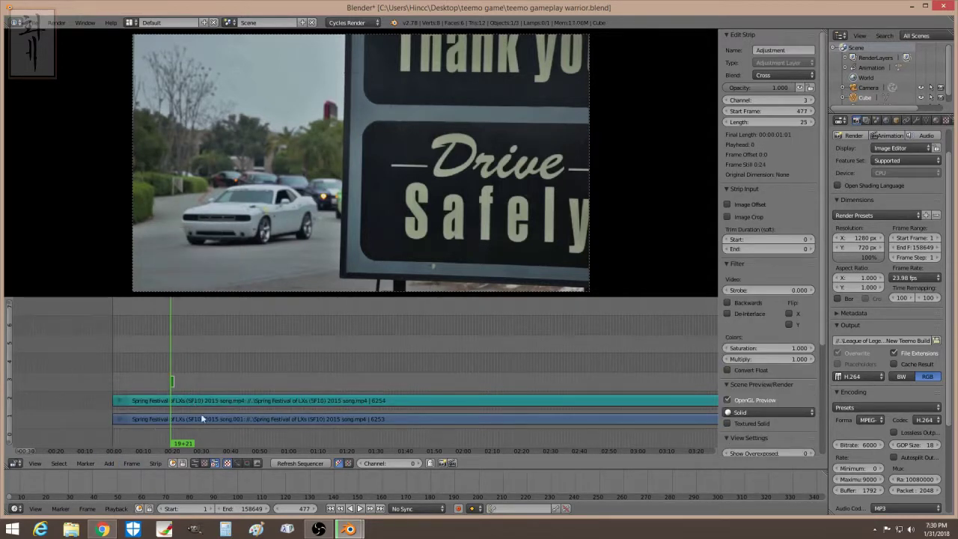
click(204, 418)
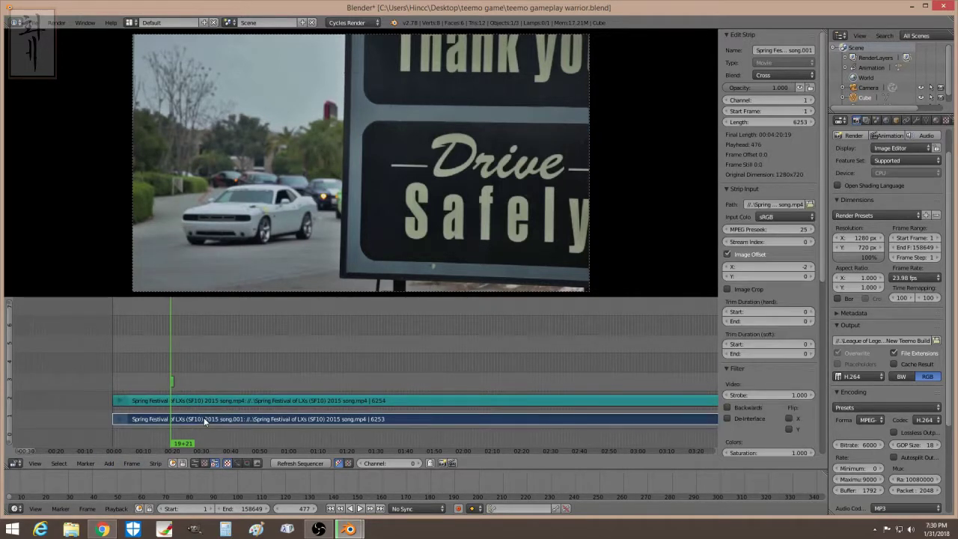
key(h)
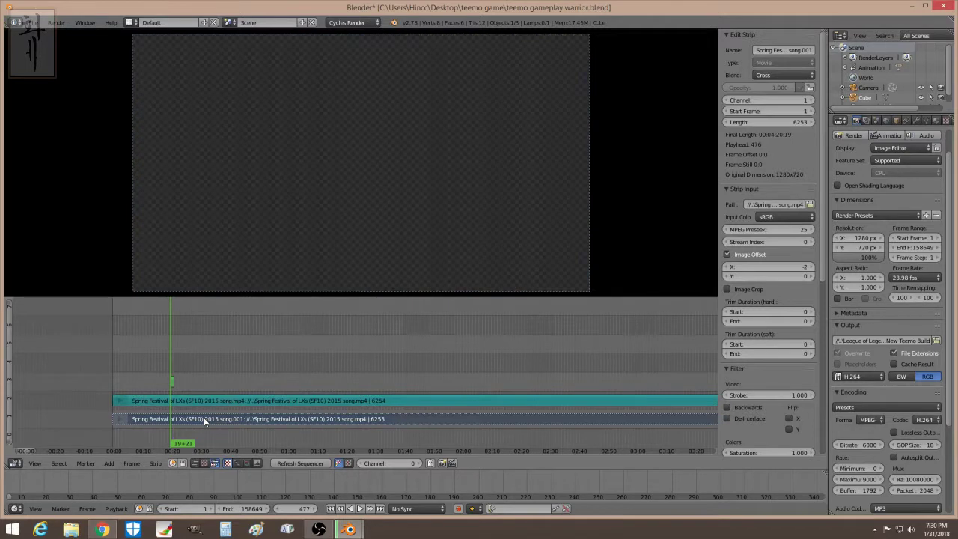
- Erase the trial Adjustment strip and reselect the lower song.001 movie strip
right_click(173, 380)
key(x)
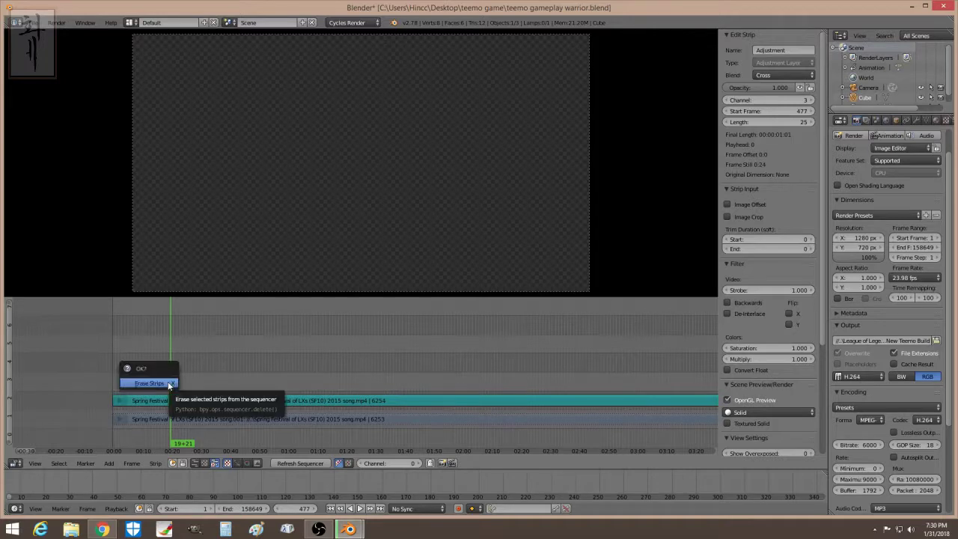
click(169, 381)
right_click(182, 417)
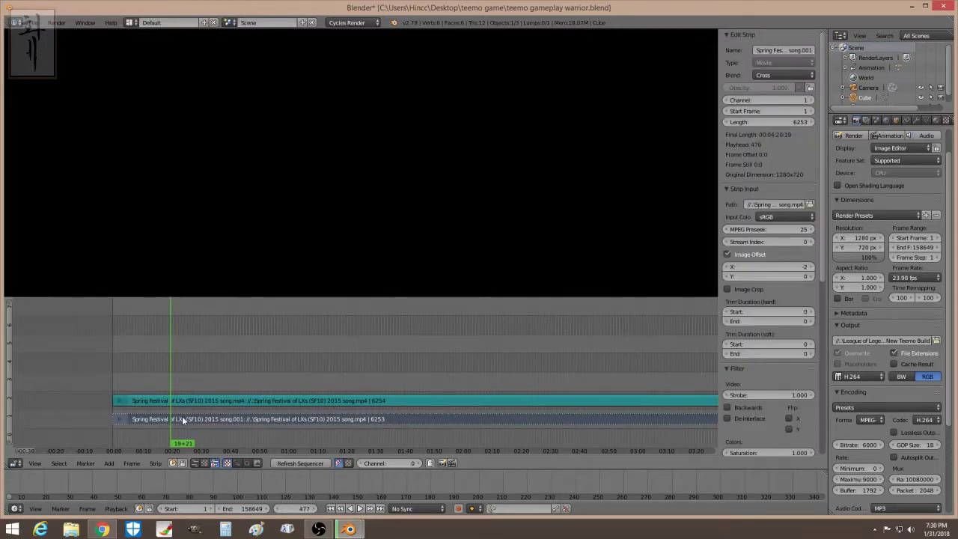
click(109, 463)
- Add a Transform effect strip over the movie and turn on its Uniform Scale
mouse_move(128, 391)
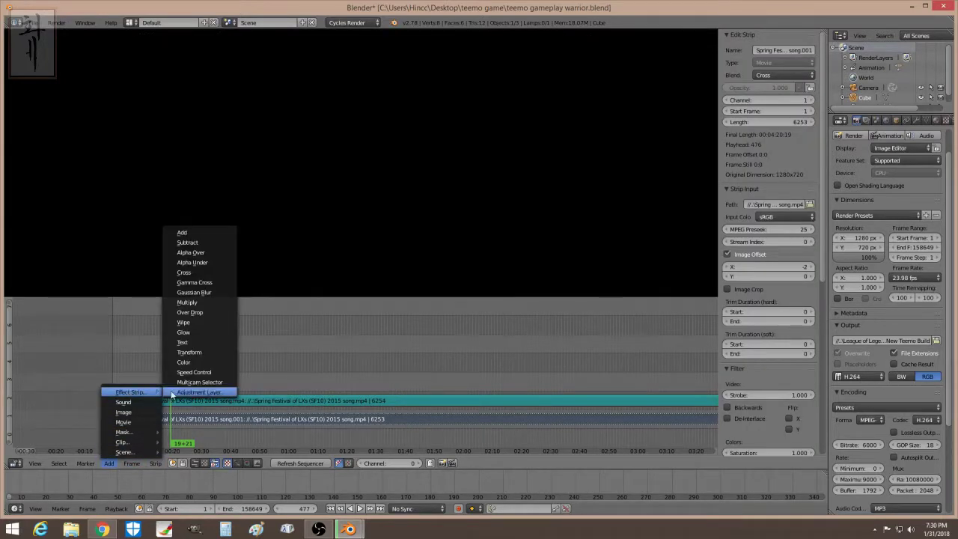
click(200, 352)
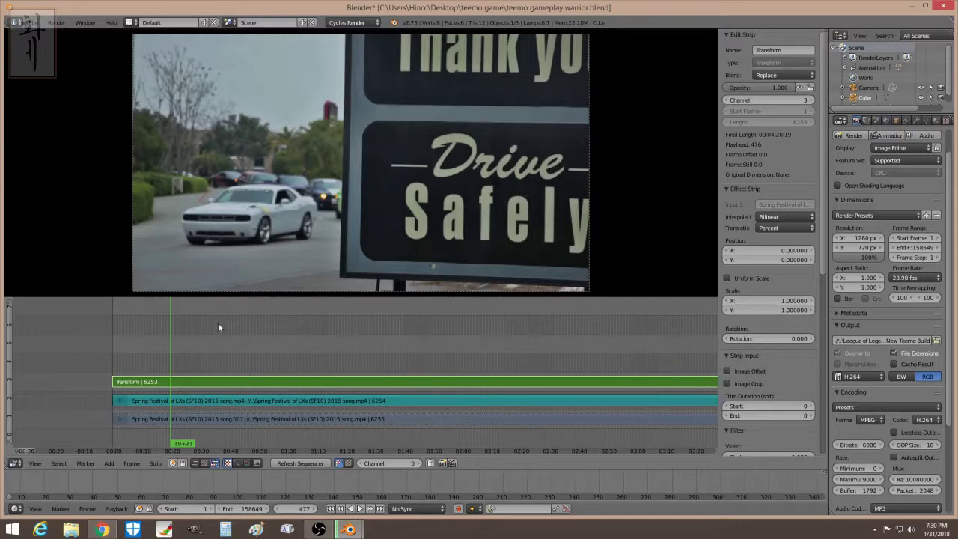
click(225, 421)
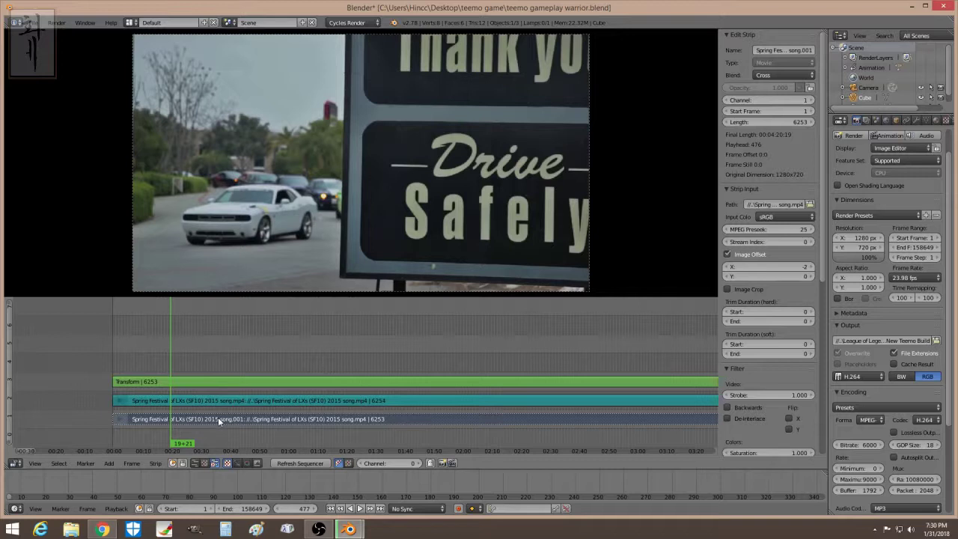
right_click(209, 381)
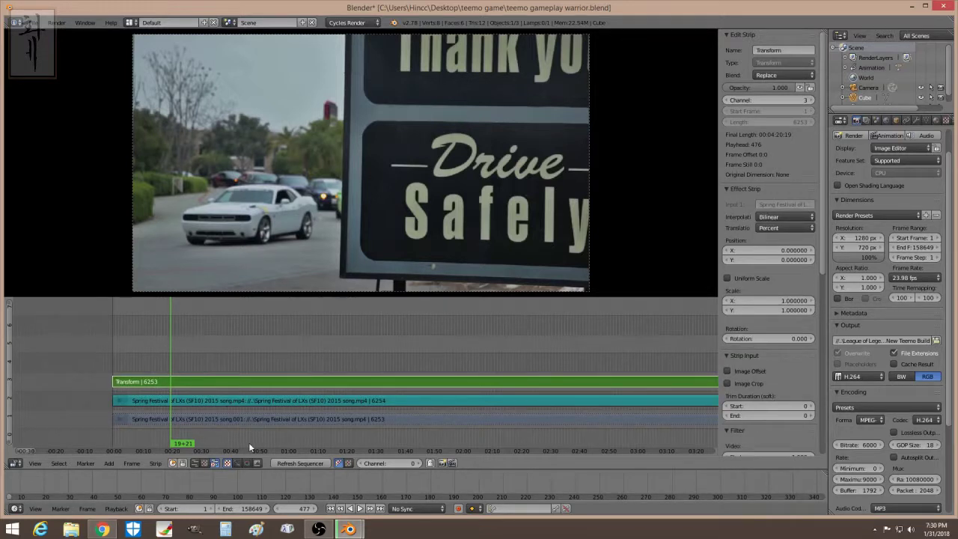
click(743, 278)
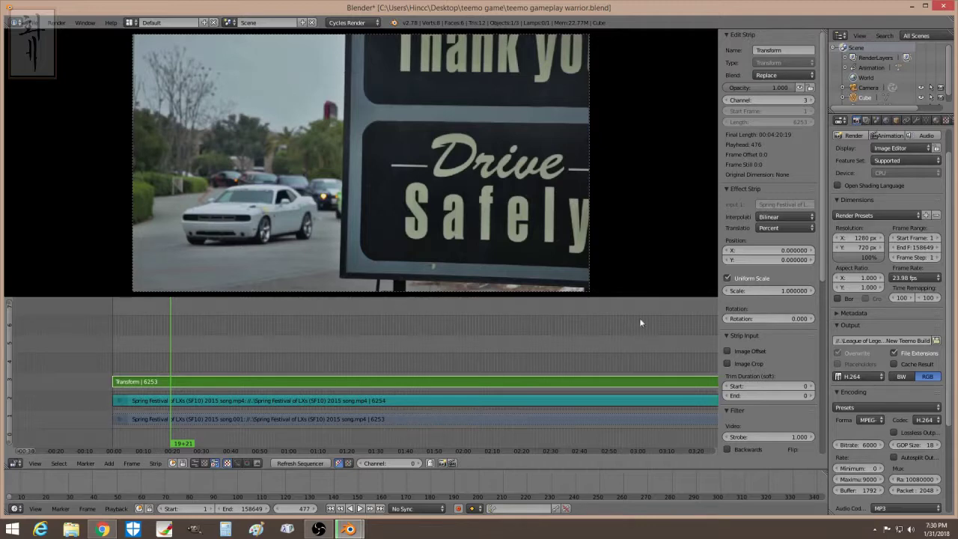
drag(769, 290, 823, 291)
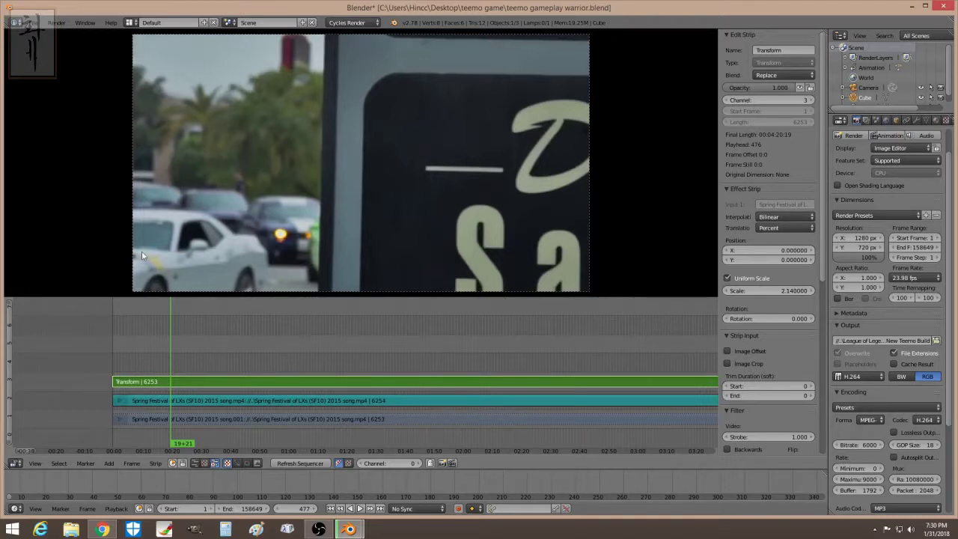
click(767, 291)
text(1)
key(Return)
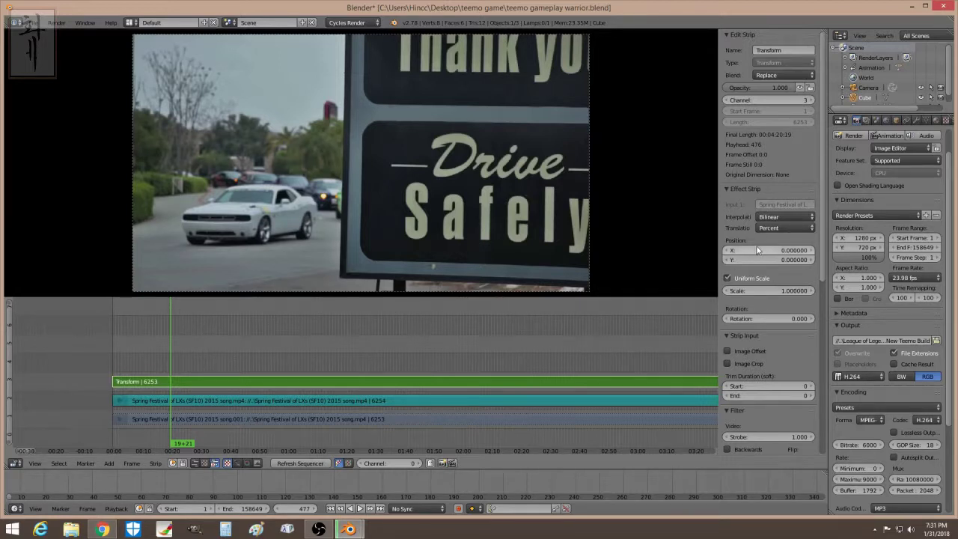
- Zoom the Transform strip to scale 1.81 and pan it to frame the Drive Safely sign
click(755, 291)
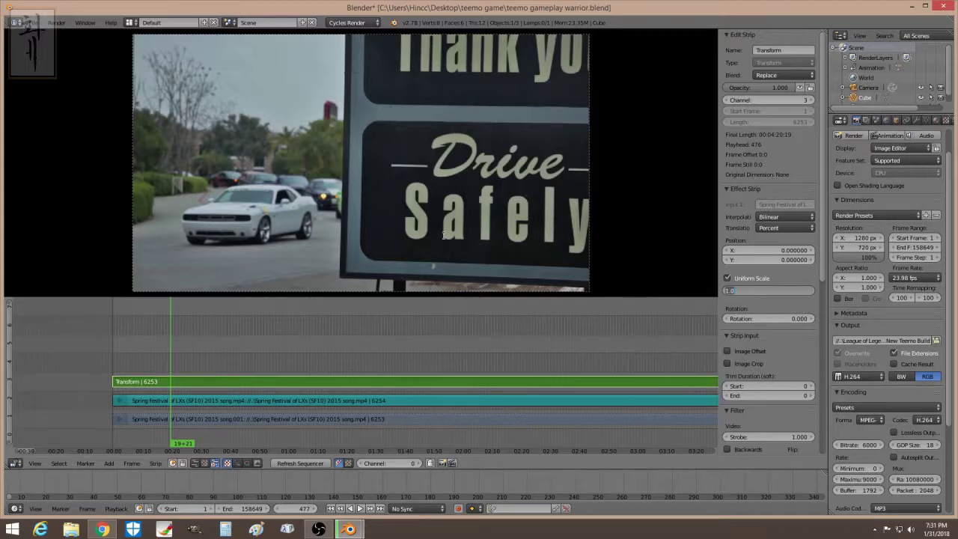
key(Return)
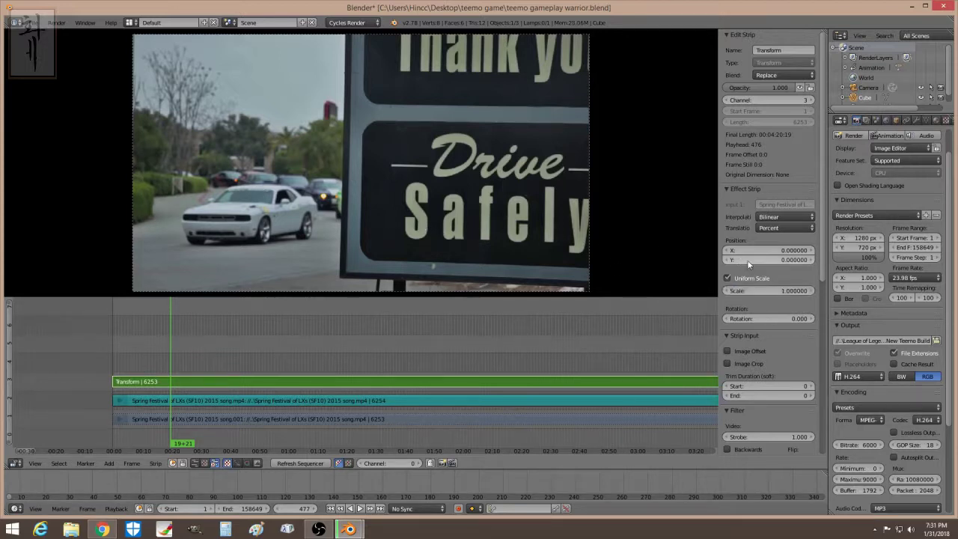
drag(753, 292, 813, 292)
mouse_move(748, 253)
mouse_down()
mouse_move(704, 253)
mouse_move(798, 259)
mouse_move(740, 250)
mouse_up()
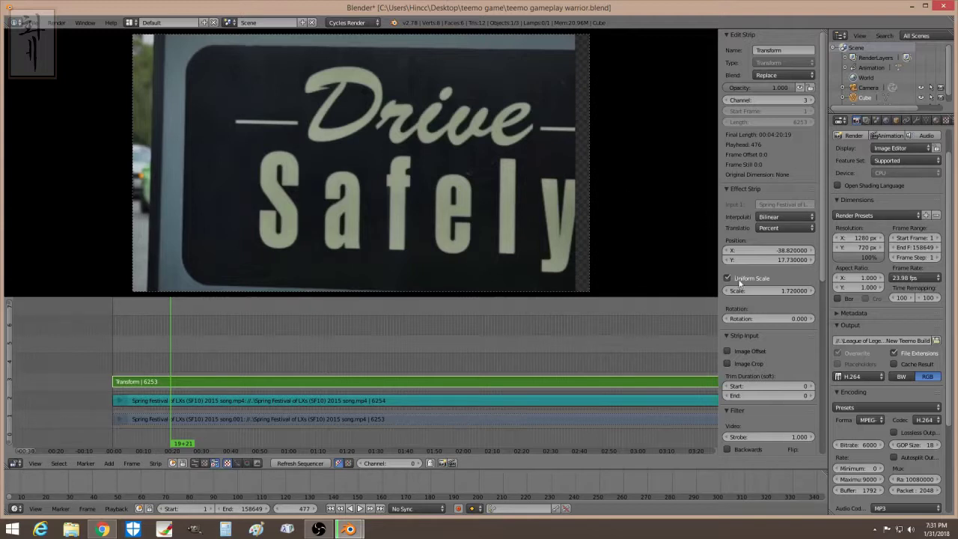
mouse_move(744, 292)
mouse_down()
mouse_move(758, 292)
mouse_move(745, 292)
mouse_up()
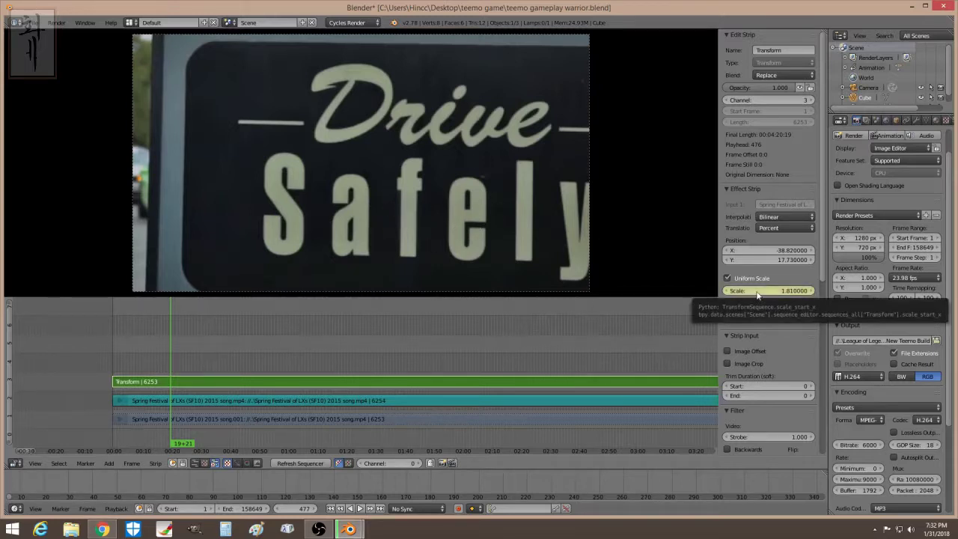
- Keyframe the Transform strip's Position Y and X at frame 477, then play ahead to frame 530
key(i)
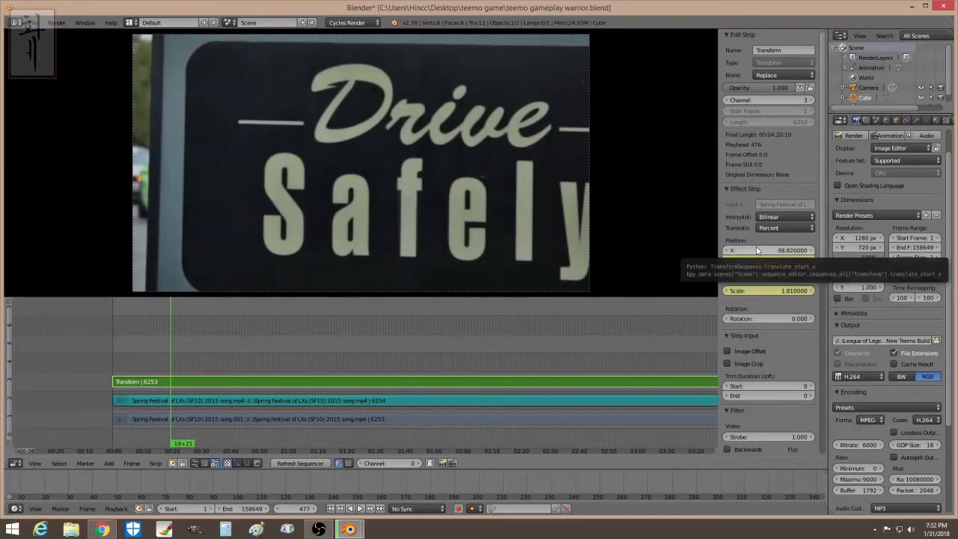
key(i)
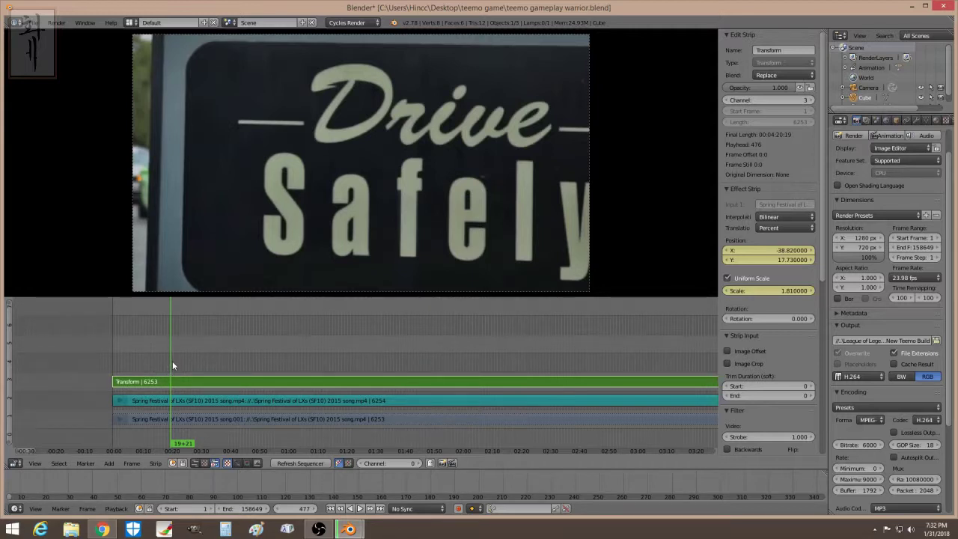
key(alt+a)
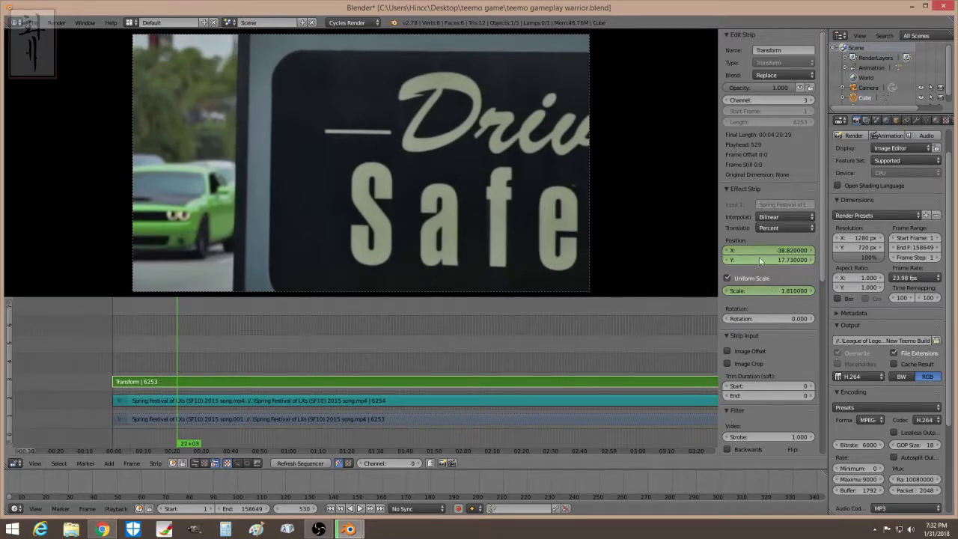
- Pan Position X to 18.24, keyframe X, Y and Scale, and step back to check
drag(768, 250, 876, 253)
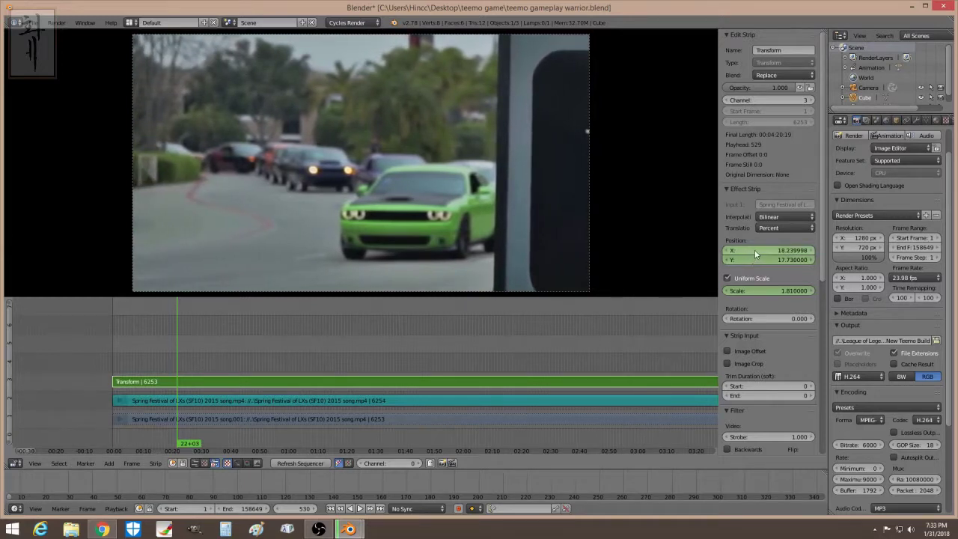
key(i)
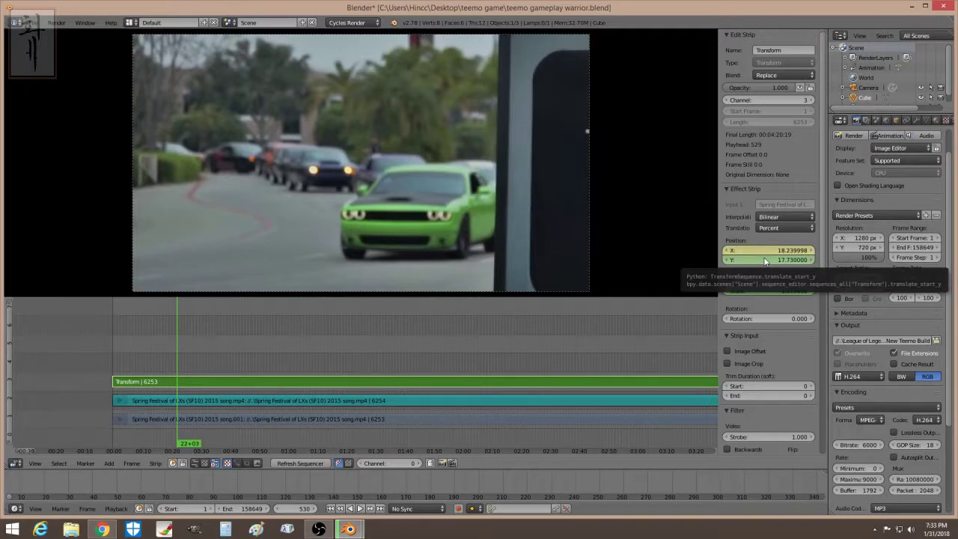
key(i)
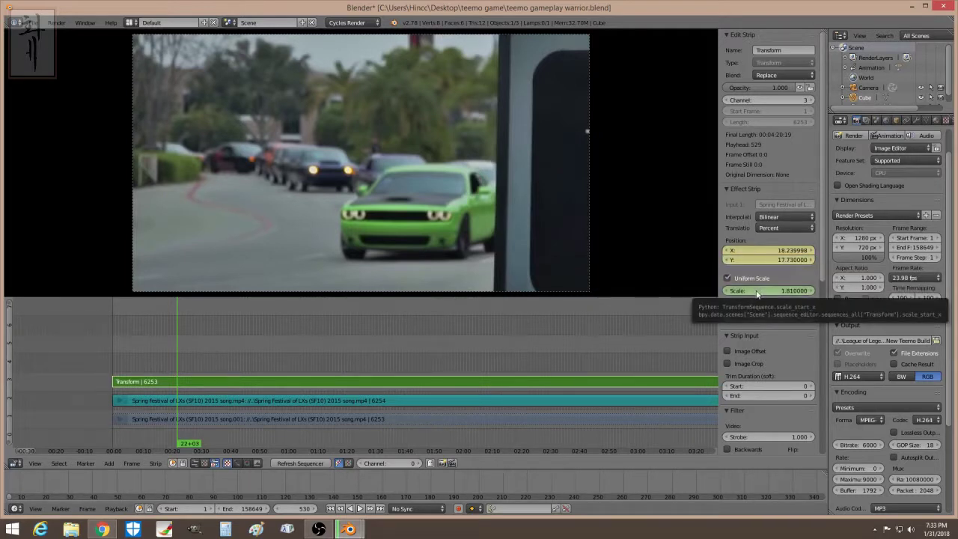
key(i)
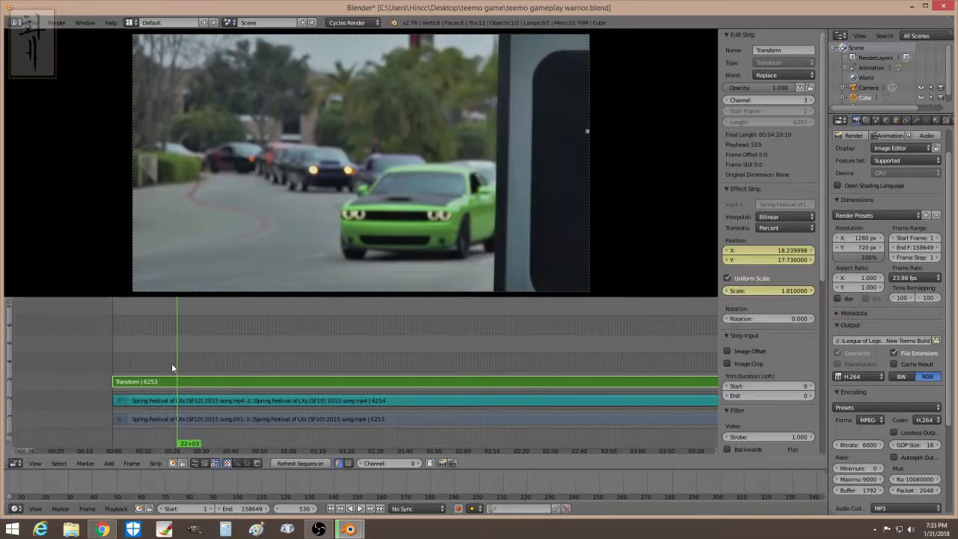
key(Left)
key(Left)
key(Left)
key(Left)
key(Left)
key(Left)
key(Left)
key(Left)
key(Left)
key(Left)
key(Left)
key(Left)
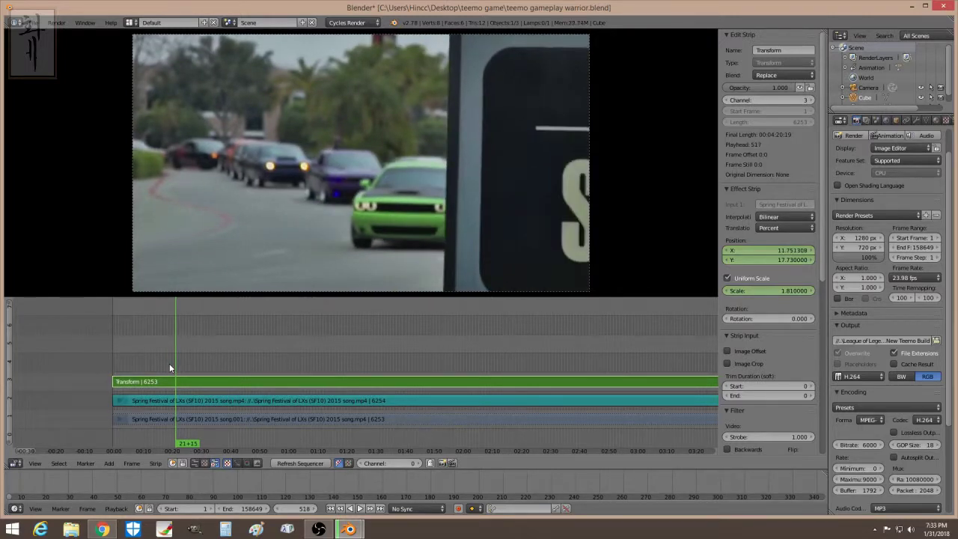
key(Left)
key(Left)
key(Left)
key(Left)
key(Left)
key(Left)
key(Left)
key(Left)
key(Left)
key(Left)
key(Left)
- Step through the pan to its end and keyframe Scale and Position on the green car again
key(Left)
key(Left)
key(Left)
key(Left)
key(Left)
key(Left)
key(Left)
key(Left)
key(Left)
key(Left)
key(Left)
key(Left)
key(Left)
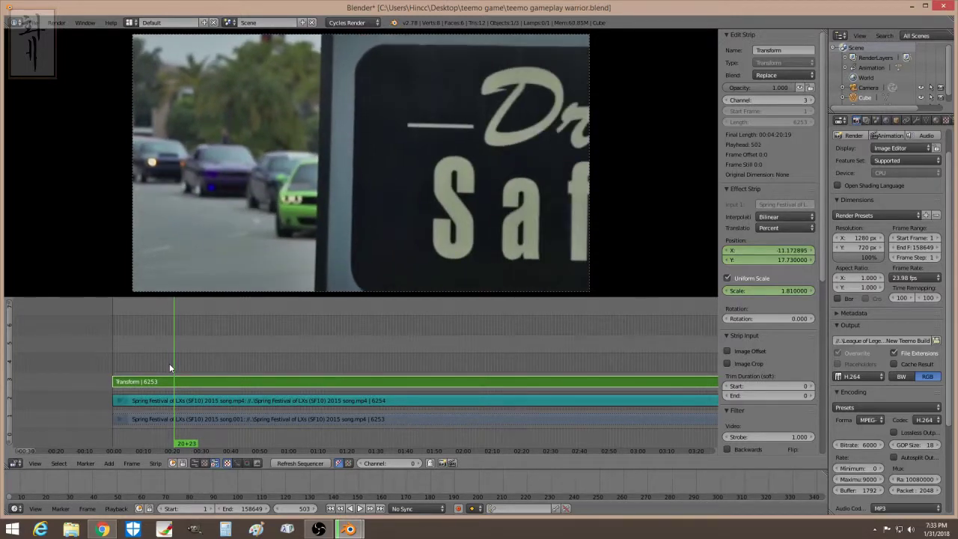
key(Left)
key(Left)
key(Left)
key(Left)
key(Left)
key(Left)
key(Left)
key(Left)
key(Left)
key(Left)
key(Left)
key(Left)
key(Left)
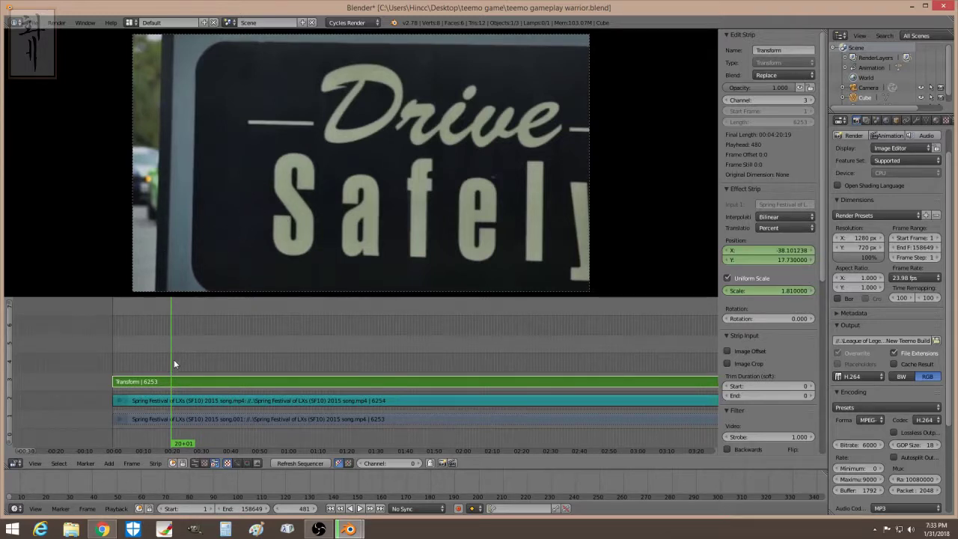
key(Right)
key(Right)
key(Right)
key(Right)
key(Right)
key(Right)
key(Right)
key(Right)
key(Right)
key(Right)
key(Right)
key(Right)
key(Right)
key(Right)
key(Right)
key(Right)
key(Right)
key(Right)
key(Right)
key(Right)
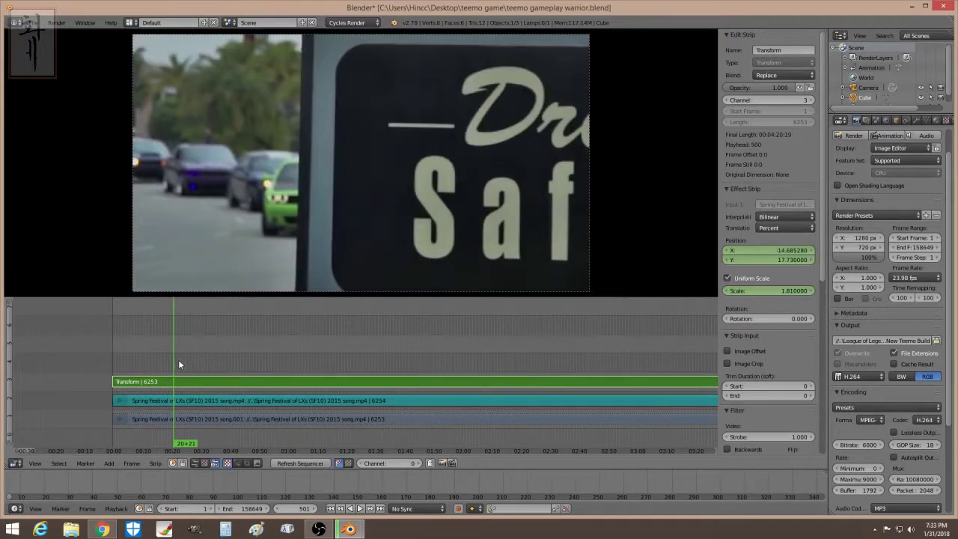
key(Right)
key(Right)
key(Right)
key(Right)
key(Right)
key(Right)
key(Right)
key(Right)
key(Right)
key(Right)
key(Right)
key(Right)
key(Right)
key(Right)
key(Right)
key(Right)
key(Right)
key(Right)
key(Right)
key(Right)
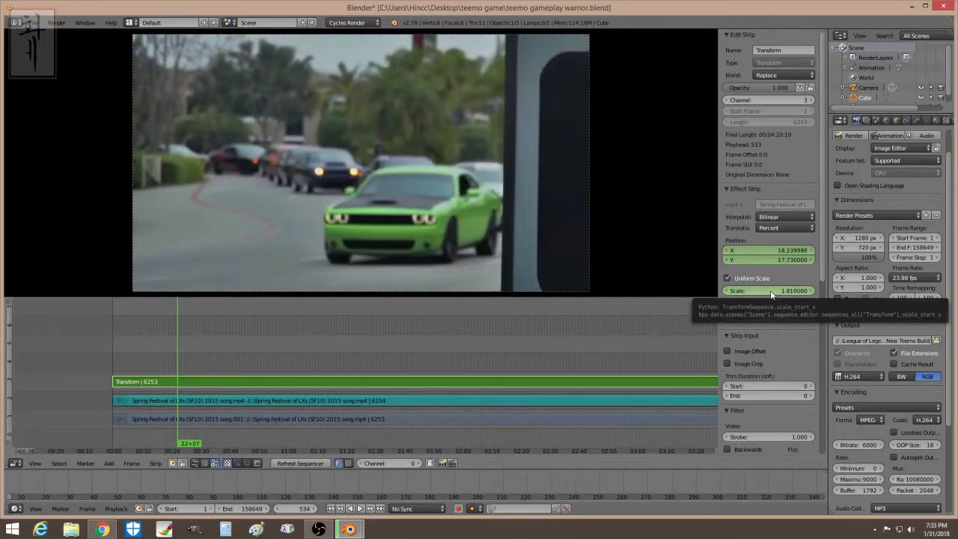
key(i)
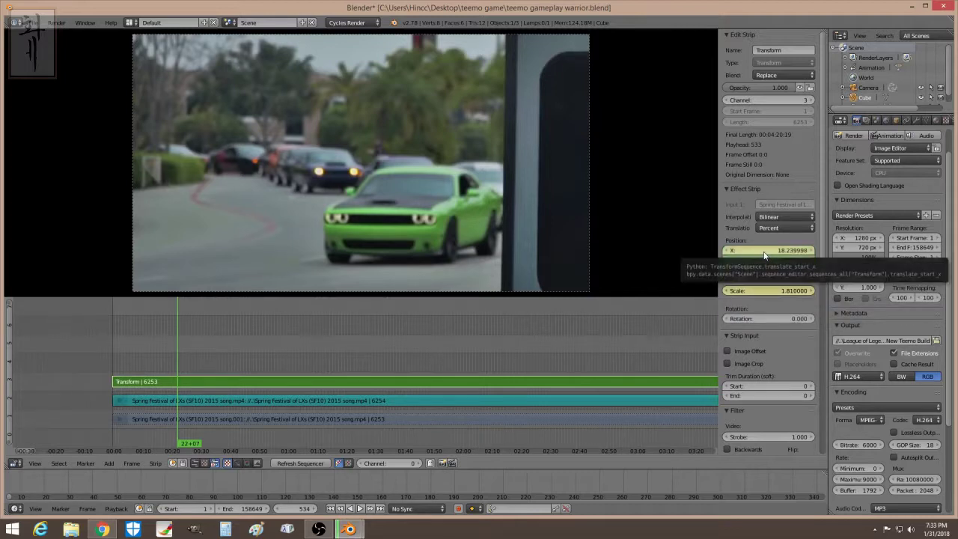
key(i)
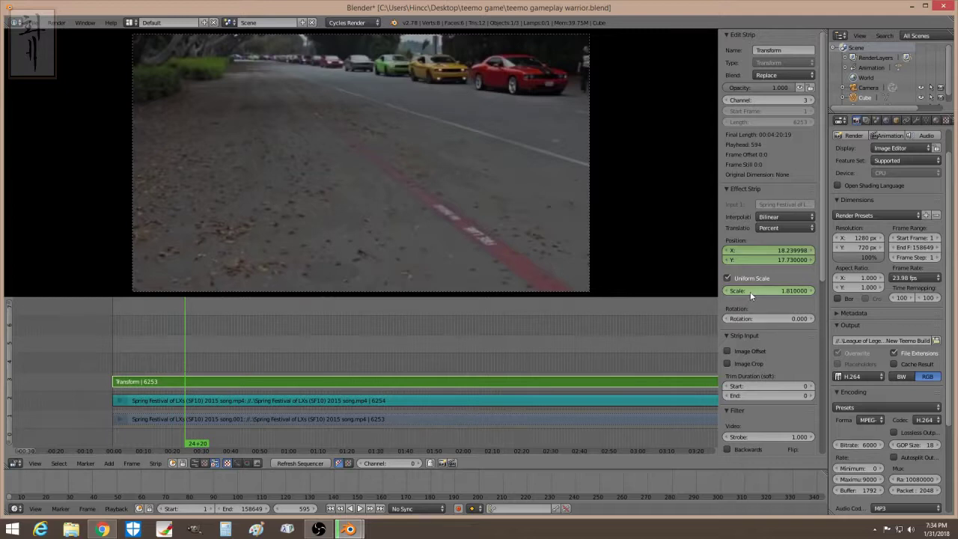
- Set the Transform scale to 0.94 and position to X -0.15, Y -2.97, keyframing the position
drag(751, 292, 704, 291)
mouse_move(760, 259)
mouse_down()
mouse_move(742, 259)
mouse_move(771, 256)
mouse_move(741, 256)
mouse_move(779, 256)
mouse_up()
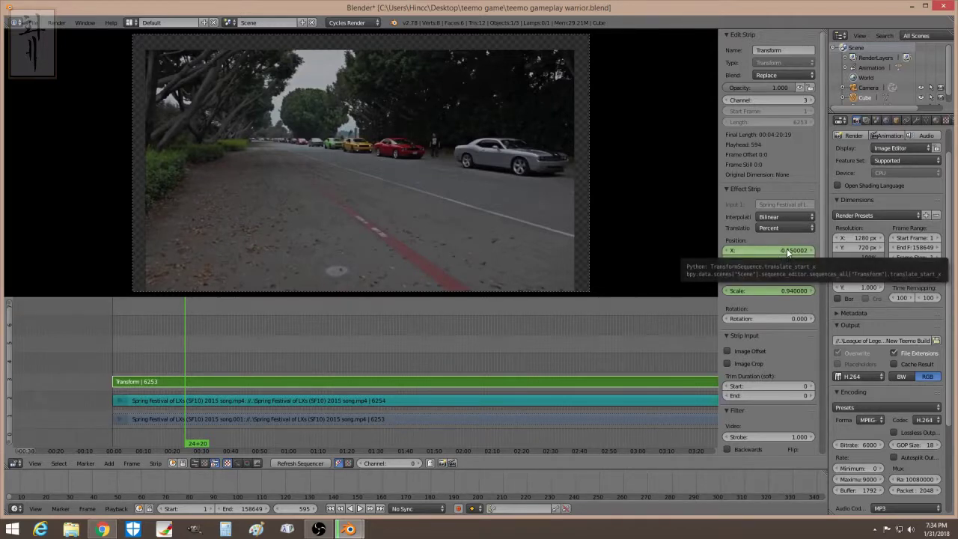
key(i)
key(i)
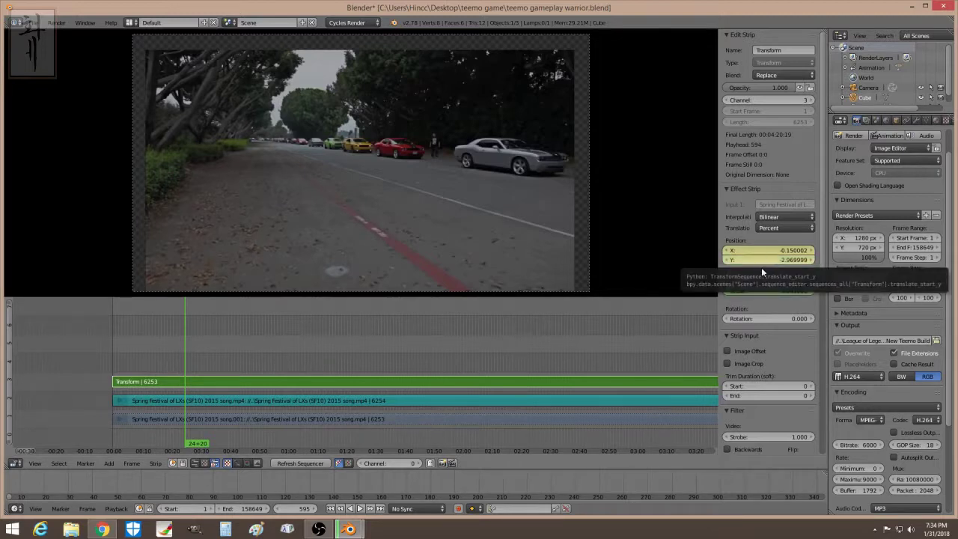
key(i)
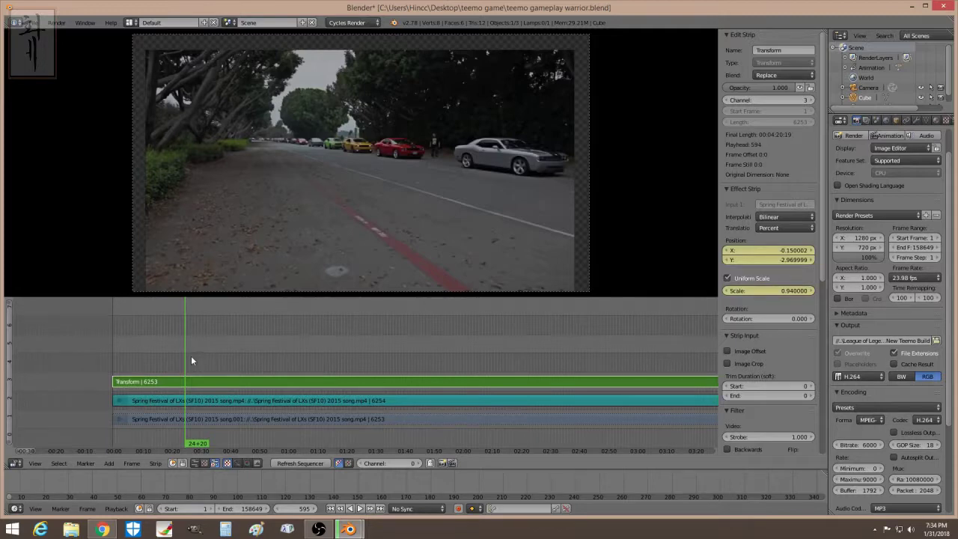
- Play the movie backwards and forwards, then scrub through to review the zoom-out
key(alt+shift+a)
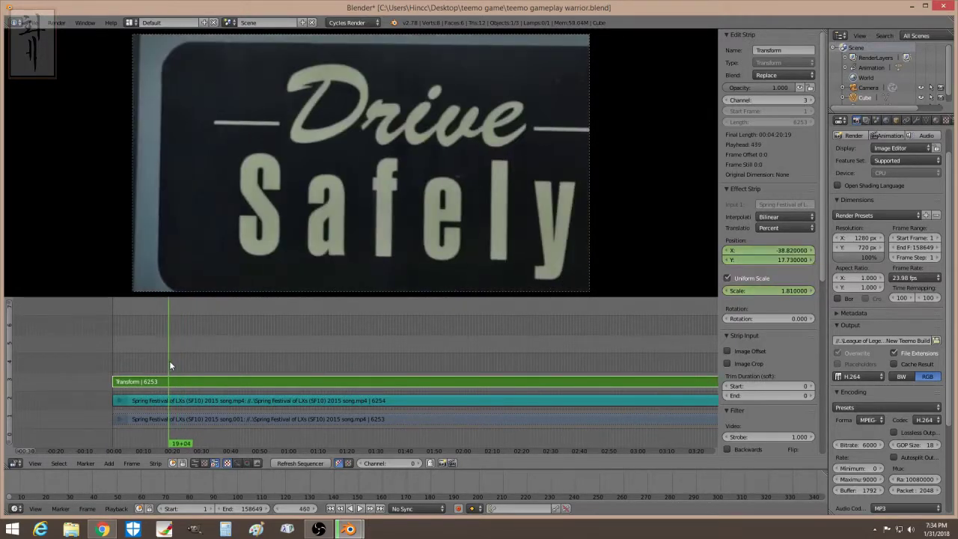
key(alt+a)
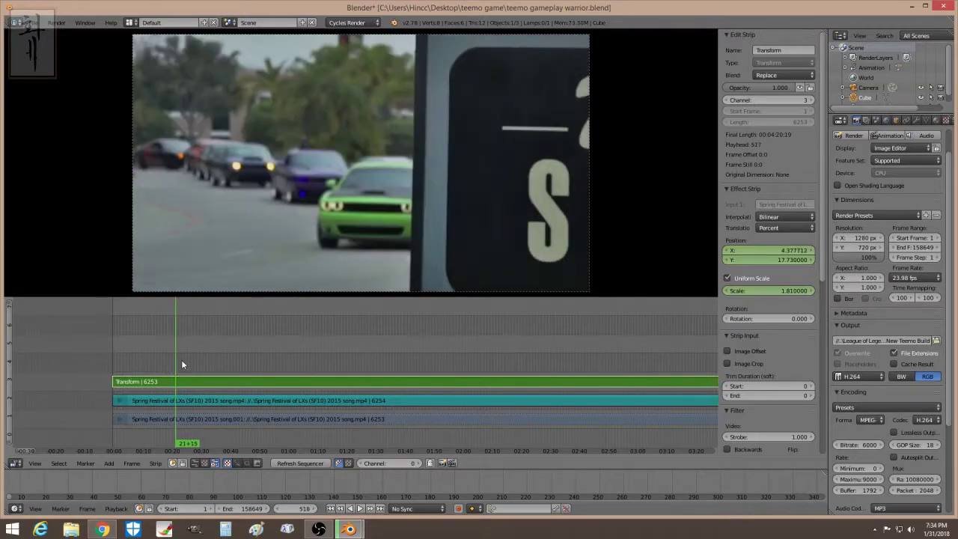
key(alt+a)
drag(183, 361, 194, 360)
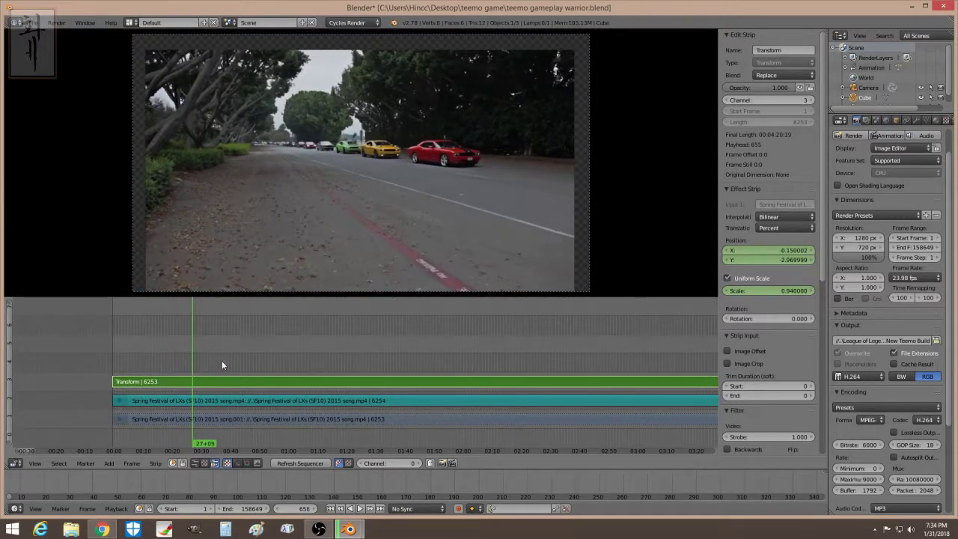